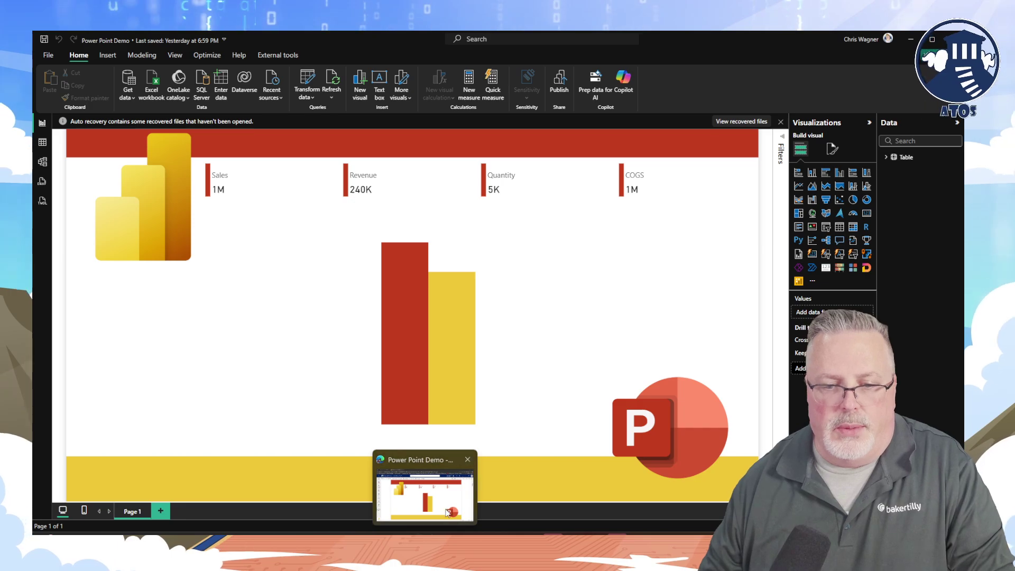
# Step: Switch from Power BI Desktop to the Power Point Demo report open in the browser
pyautogui.click(425, 484)
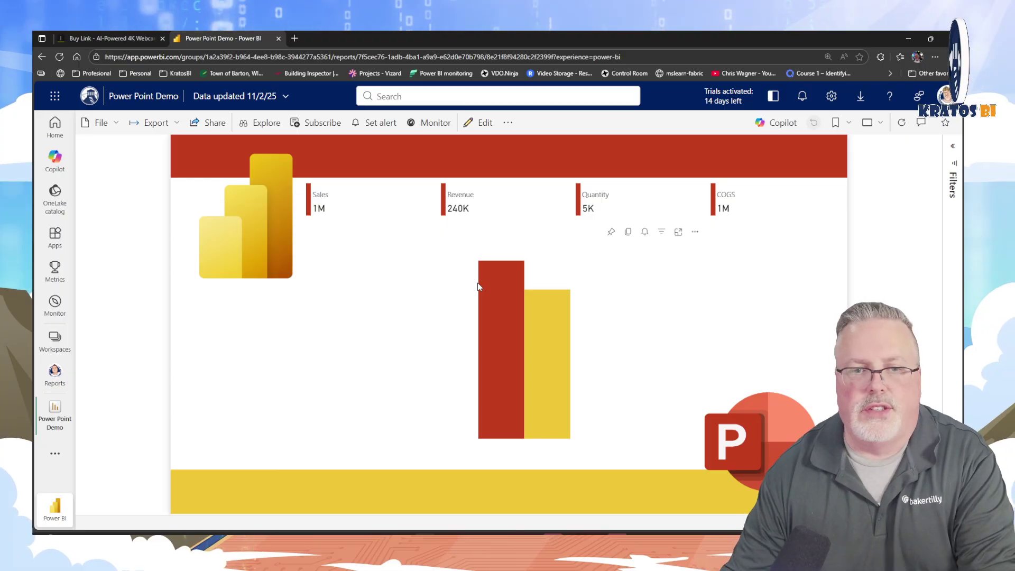
# Step: Copy the report page's live-data link from the Export to PowerPoint dialog
pyautogui.click(168, 131)
pyautogui.click(172, 169)
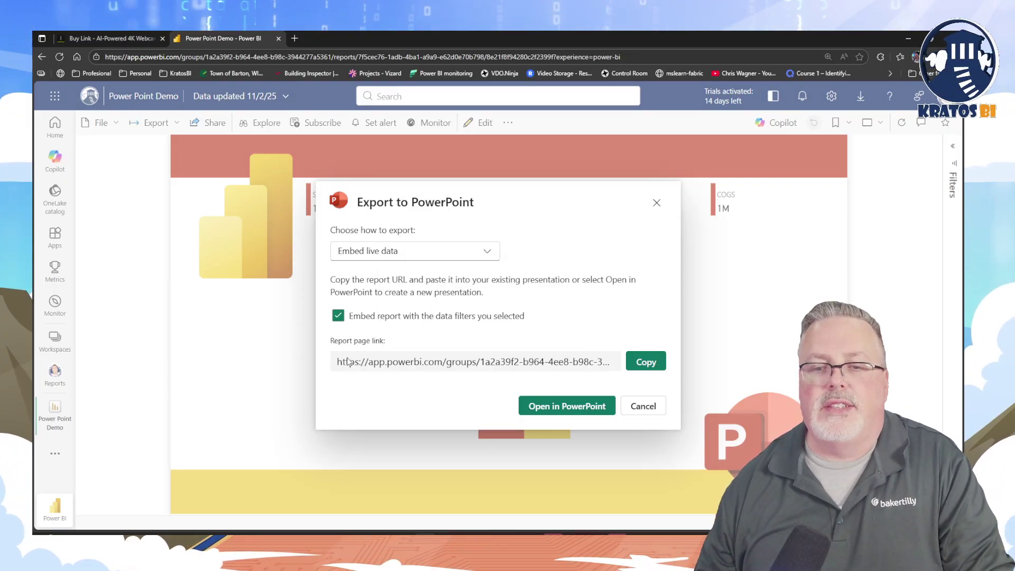
pyautogui.click(646, 363)
pyautogui.click(643, 407)
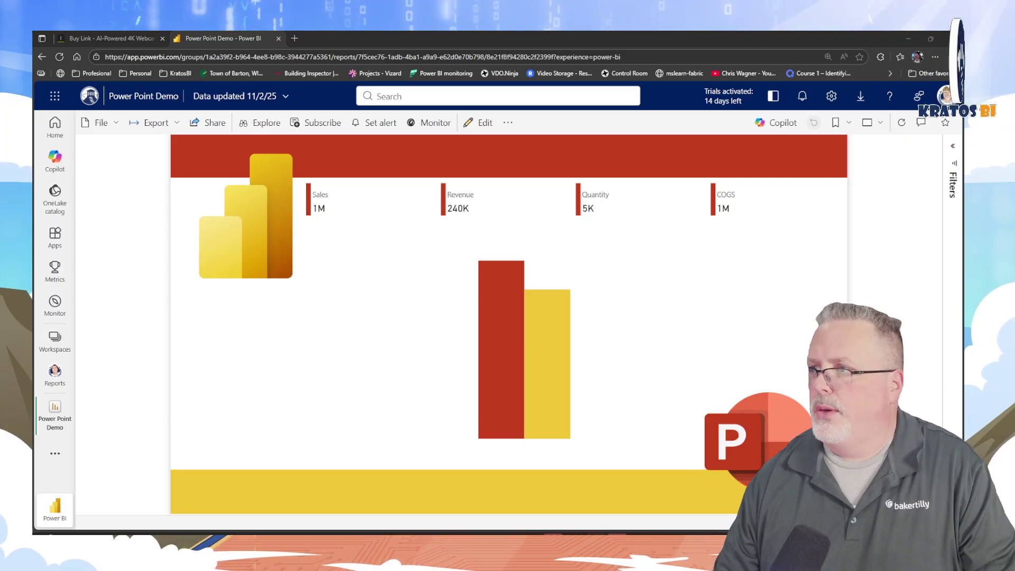
# Step: Bring up the PowerPoint presentation maximized and go to slide 2
pyautogui.hotkey('alt', 'Tab')
pyautogui.doubleClick(696, 56)
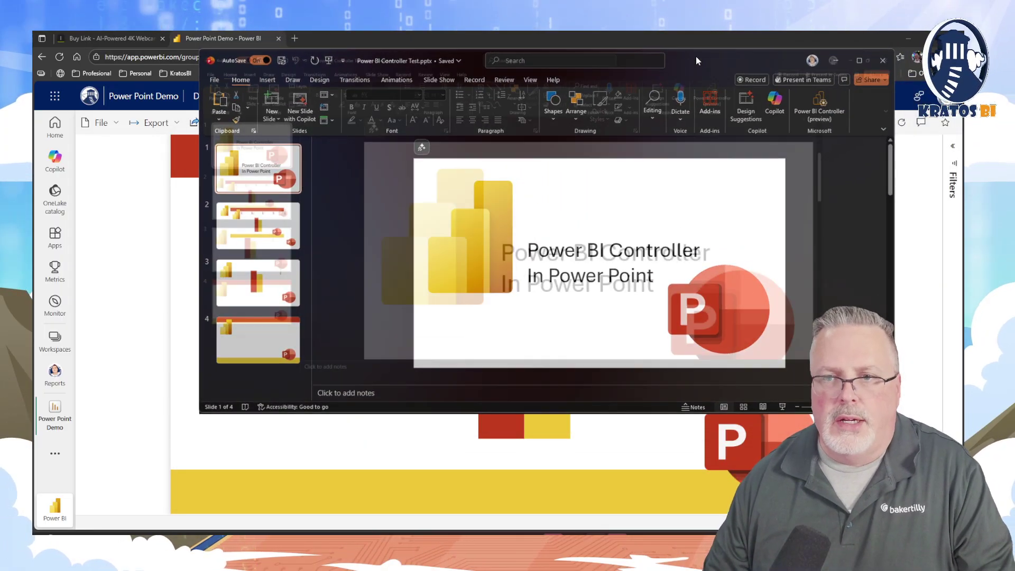
pyautogui.click(110, 239)
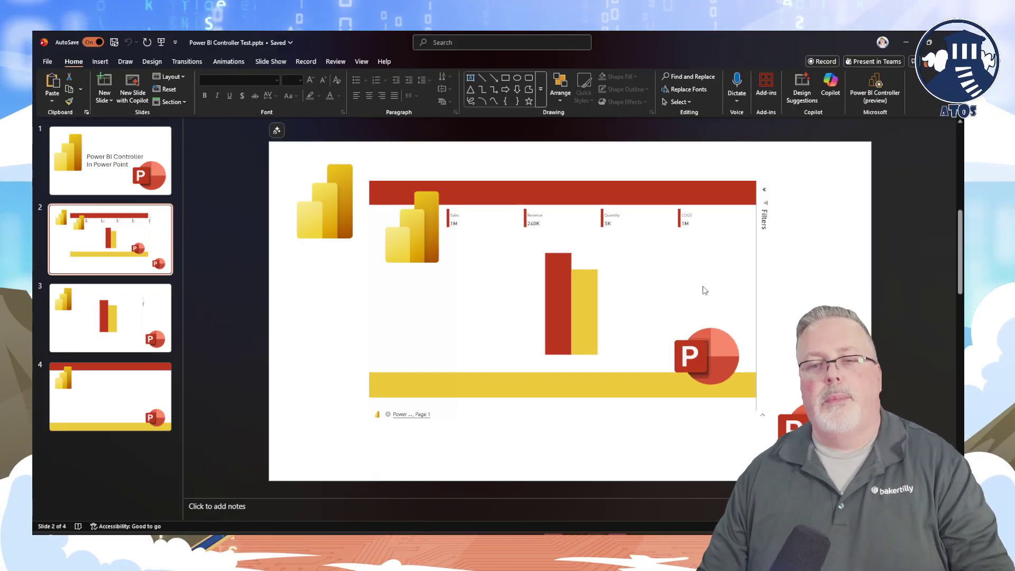
# Step: Cross-highlight the red bar in the embedded report, clear it, then show the add-ins list
pyautogui.click(585, 287)
pyautogui.click(547, 297)
pyautogui.click(550, 307)
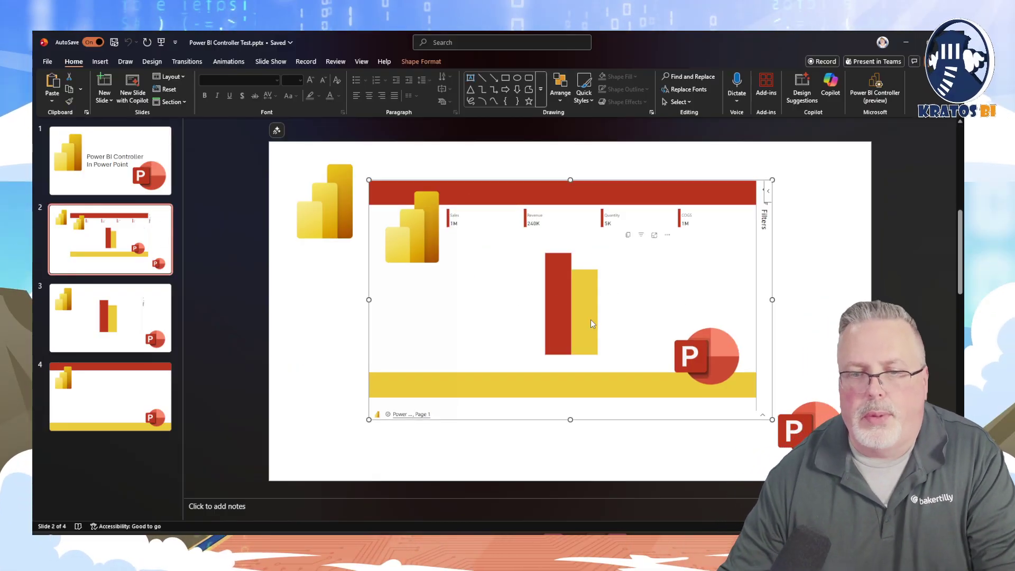
pyautogui.click(859, 262)
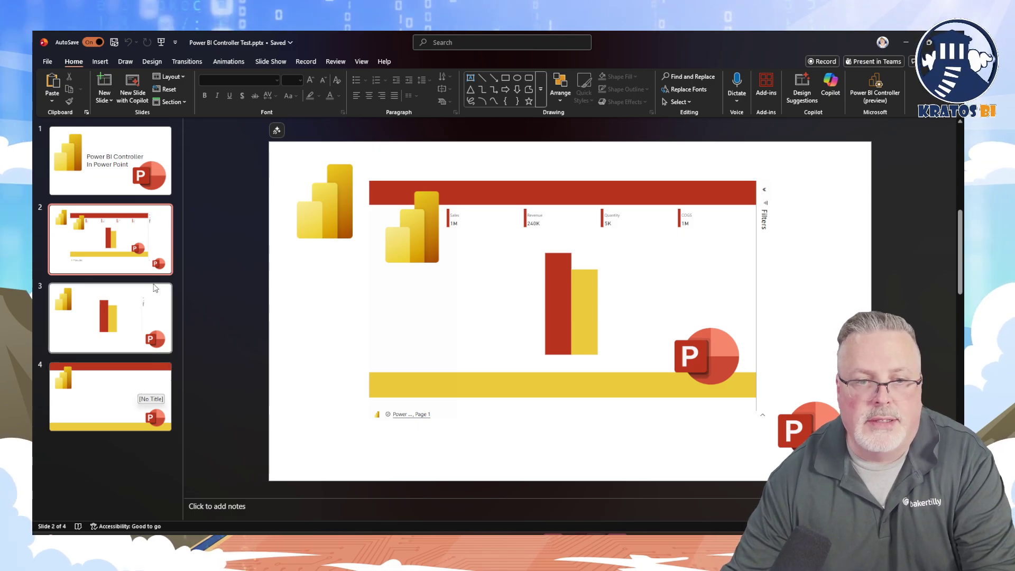
pyautogui.click(769, 80)
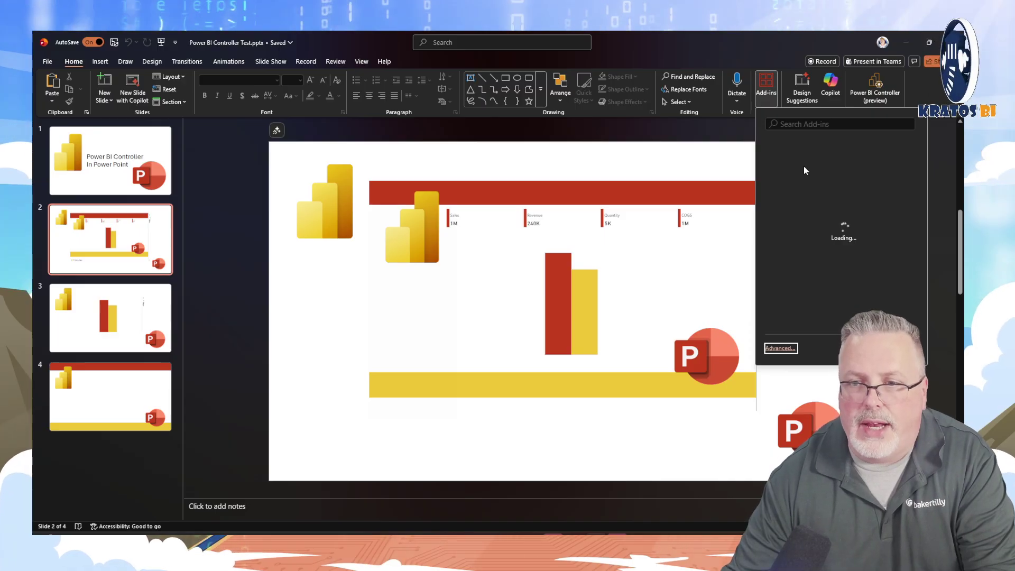
# Step: Insert the copied report page on slide 2 as a live Microsoft Power BI add-in
pyautogui.click(796, 124)
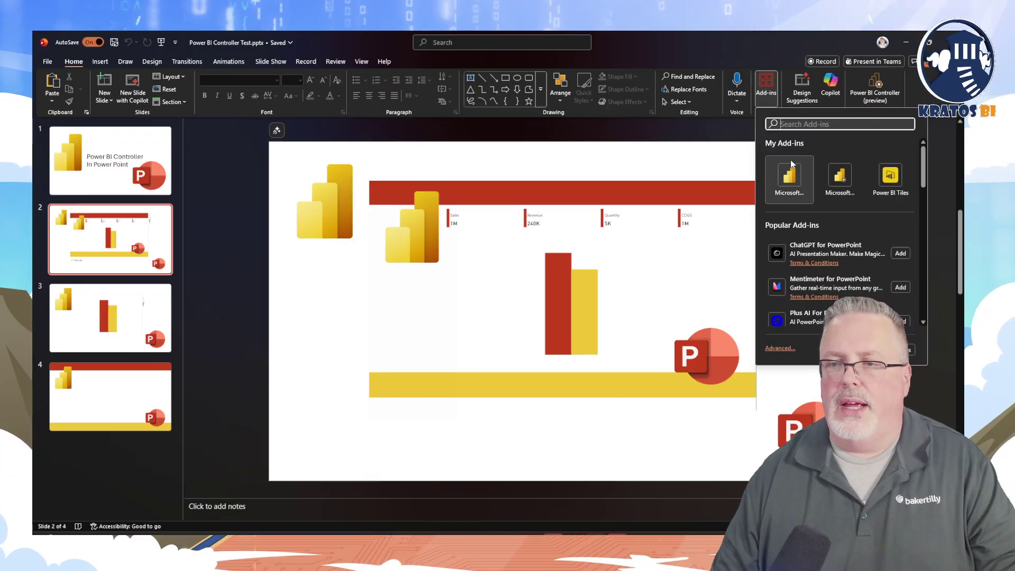
pyautogui.click(789, 175)
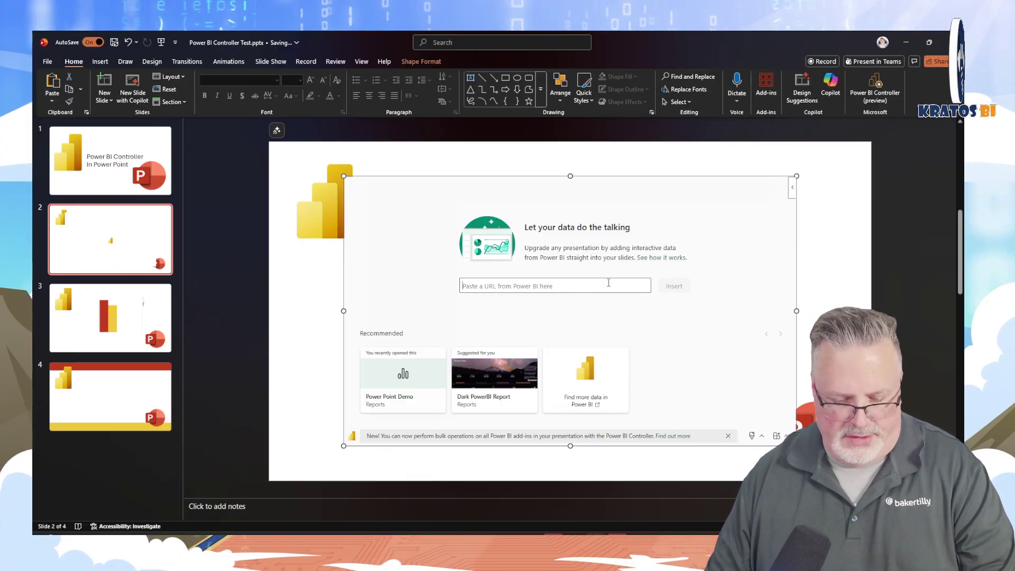
pyautogui.click(673, 289)
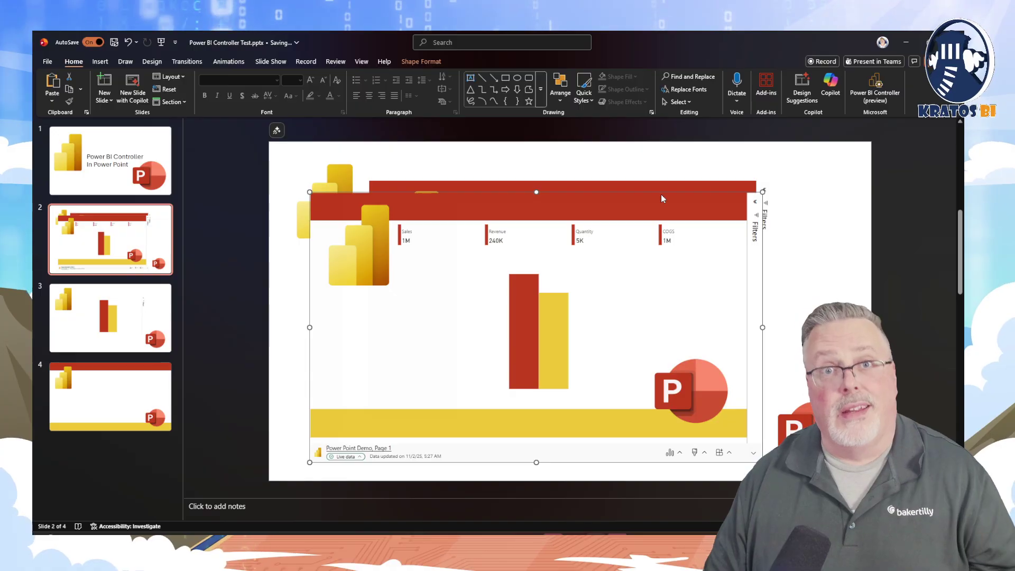
pyautogui.press('Escape')
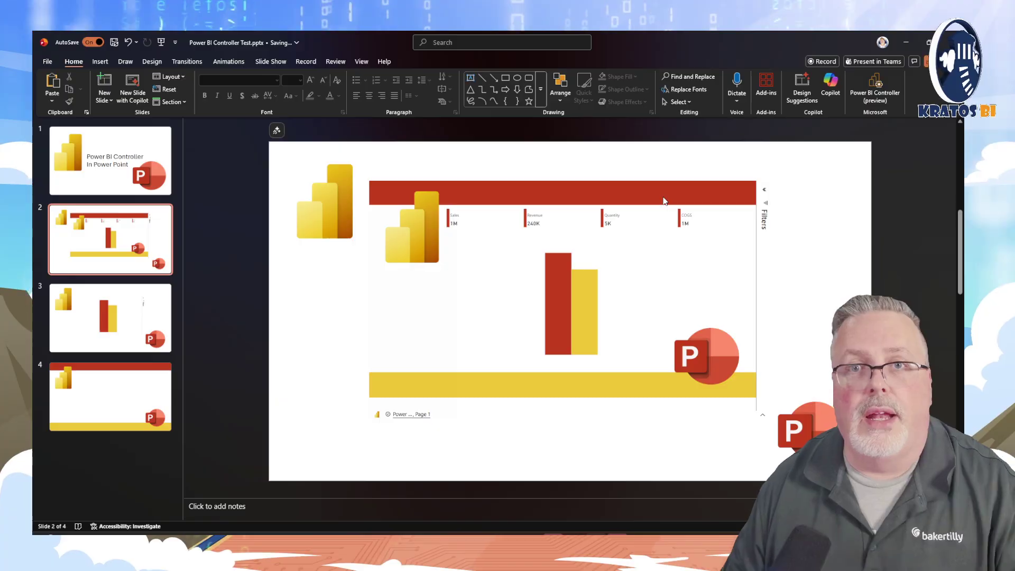
pyautogui.hotkey('alt', 'Tab')
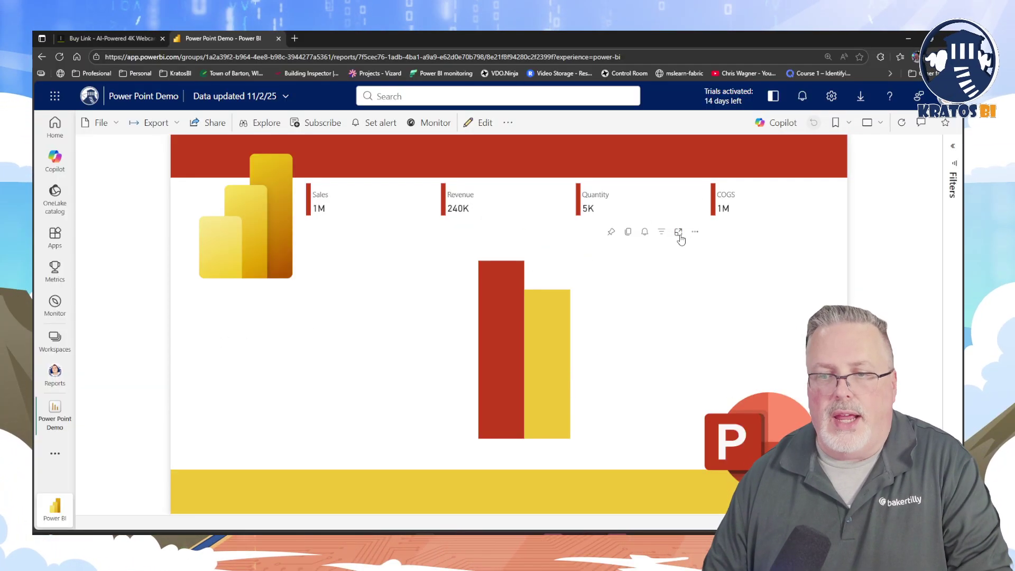
# Step: Open the bar chart in focus view and copy its Export to PowerPoint link
pyautogui.click(679, 233)
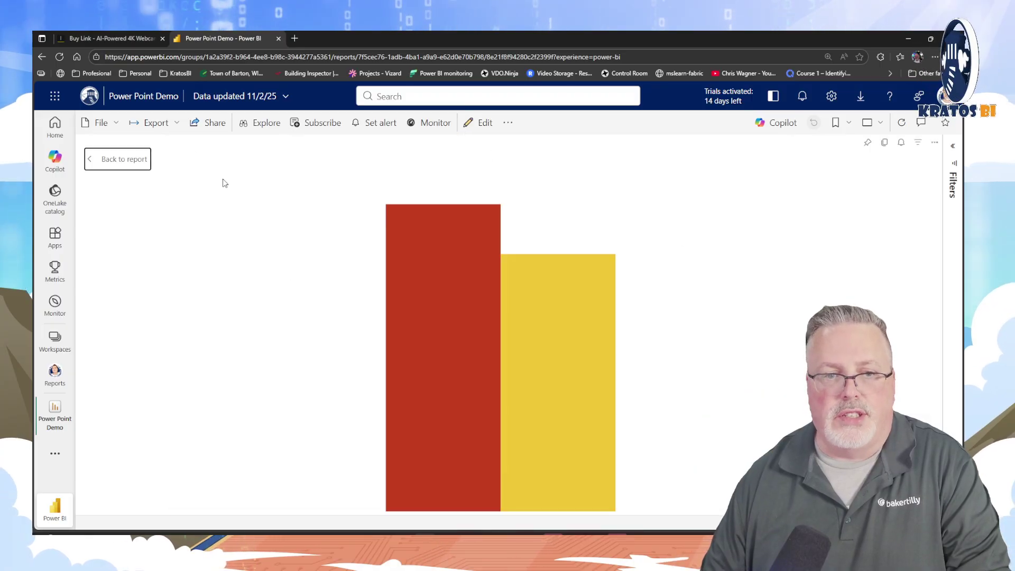
pyautogui.click(156, 122)
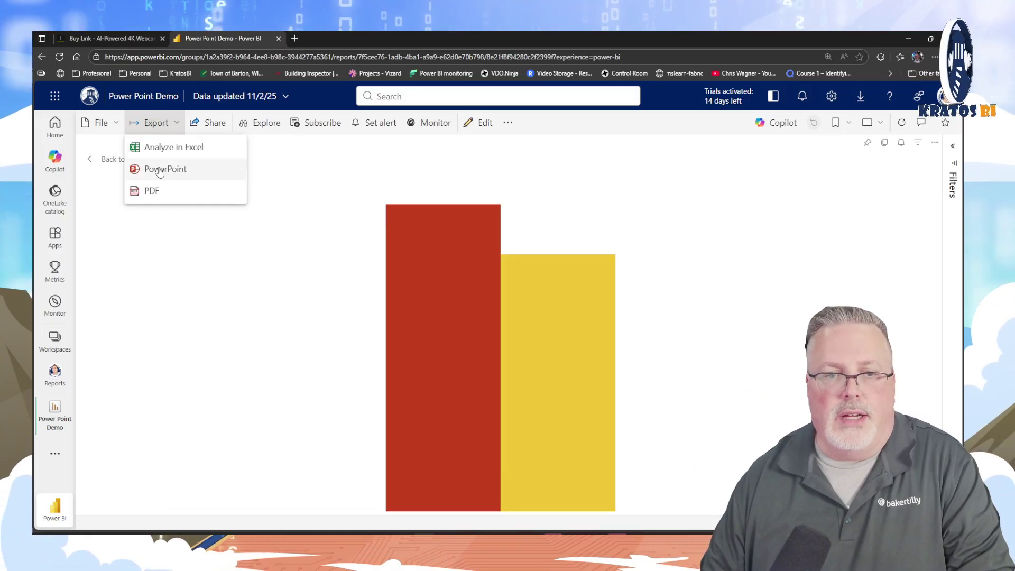
pyautogui.click(158, 172)
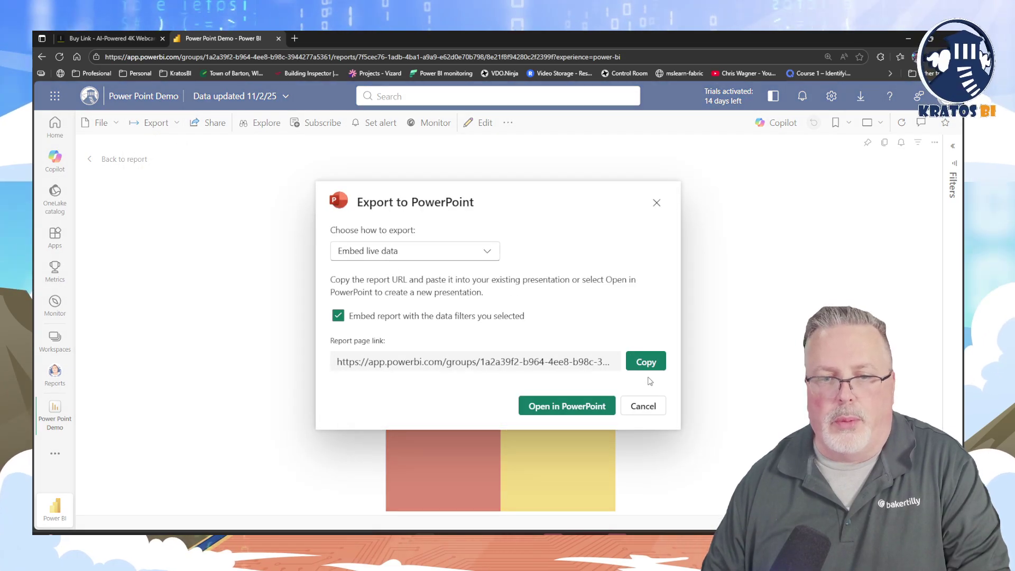
pyautogui.click(643, 406)
# Step: Paste the copied bar-chart link into a new Power BI add-in frame on slide 2
pyautogui.hotkey('alt', 'Tab')
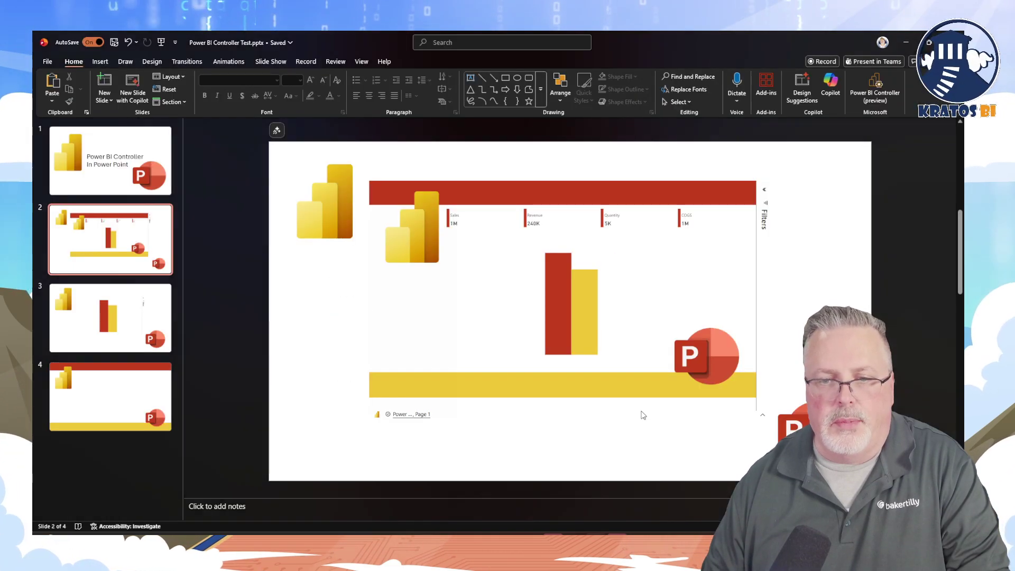
pyautogui.click(767, 85)
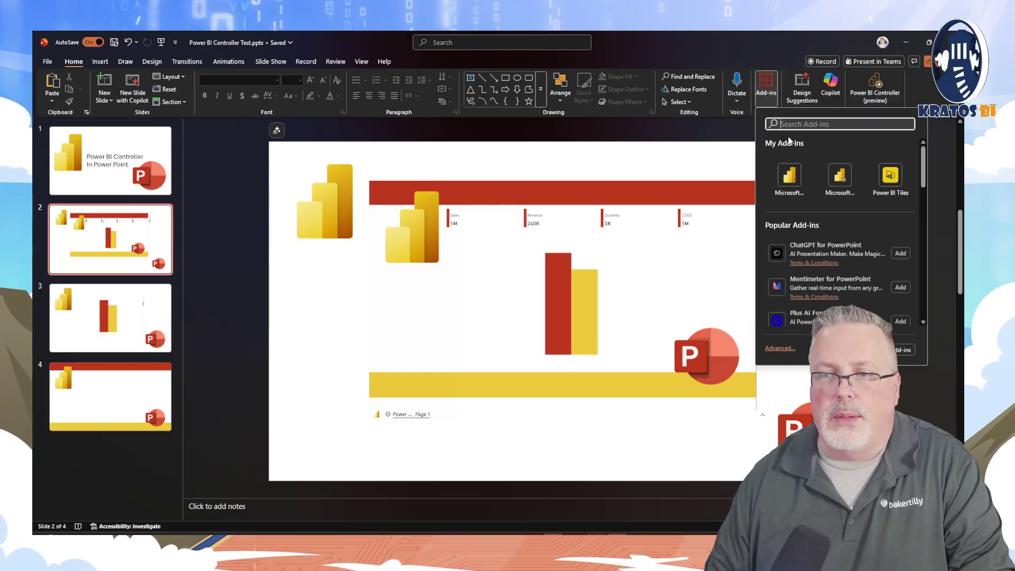
pyautogui.click(785, 174)
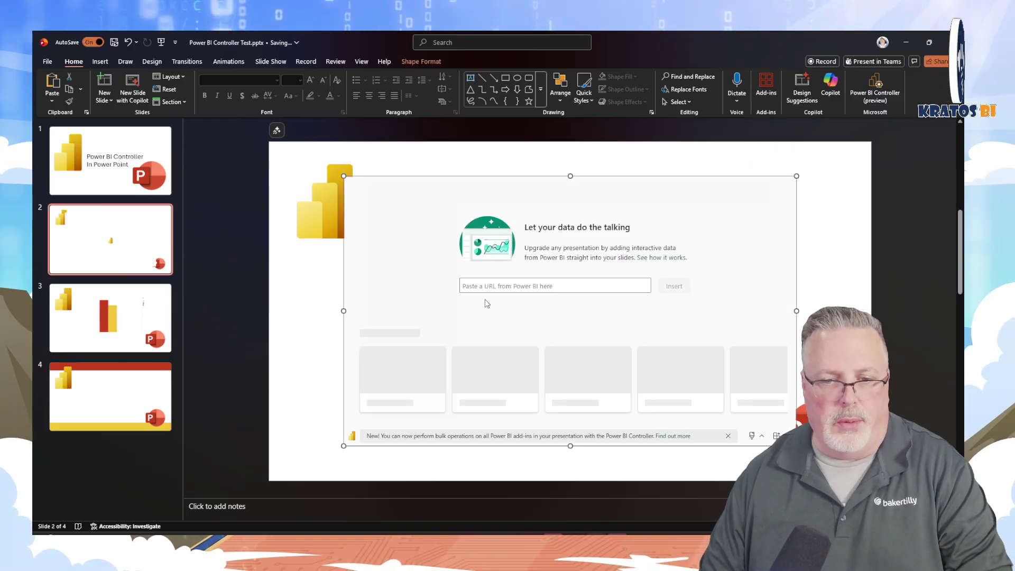
pyautogui.click(492, 286)
pyautogui.hotkey('ctrl', 'v')
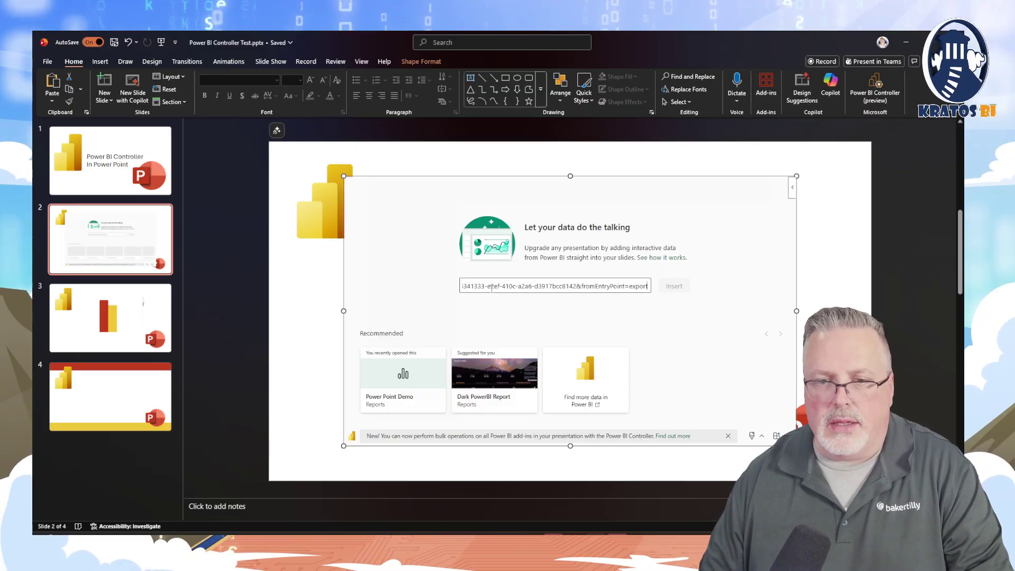
pyautogui.click(675, 286)
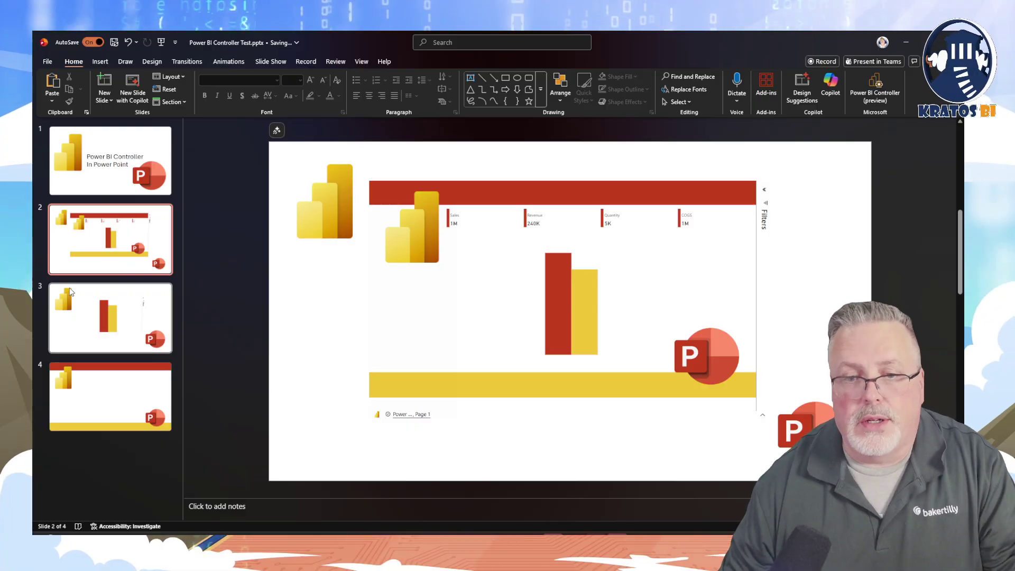
pyautogui.click(80, 312)
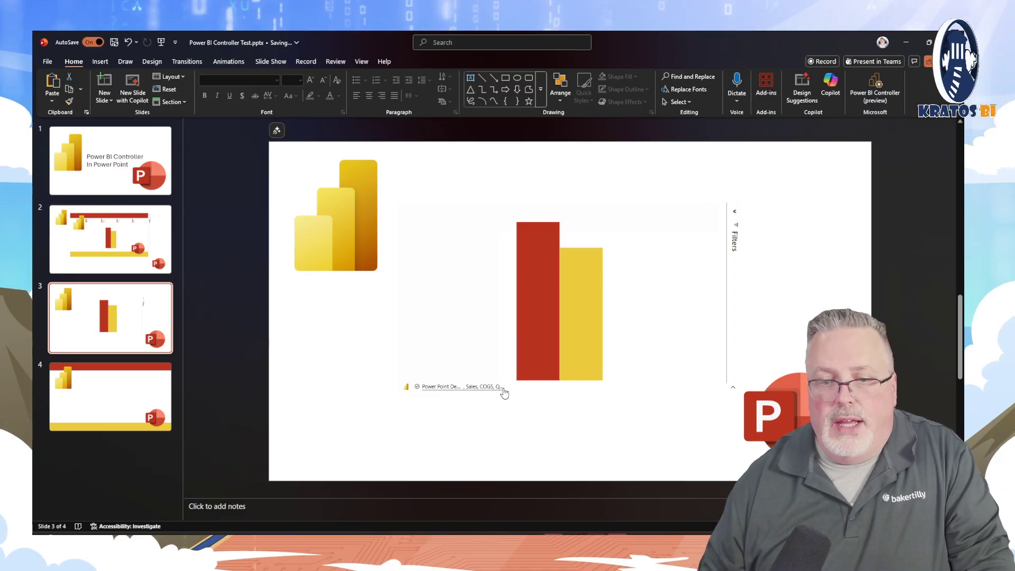
pyautogui.click(741, 258)
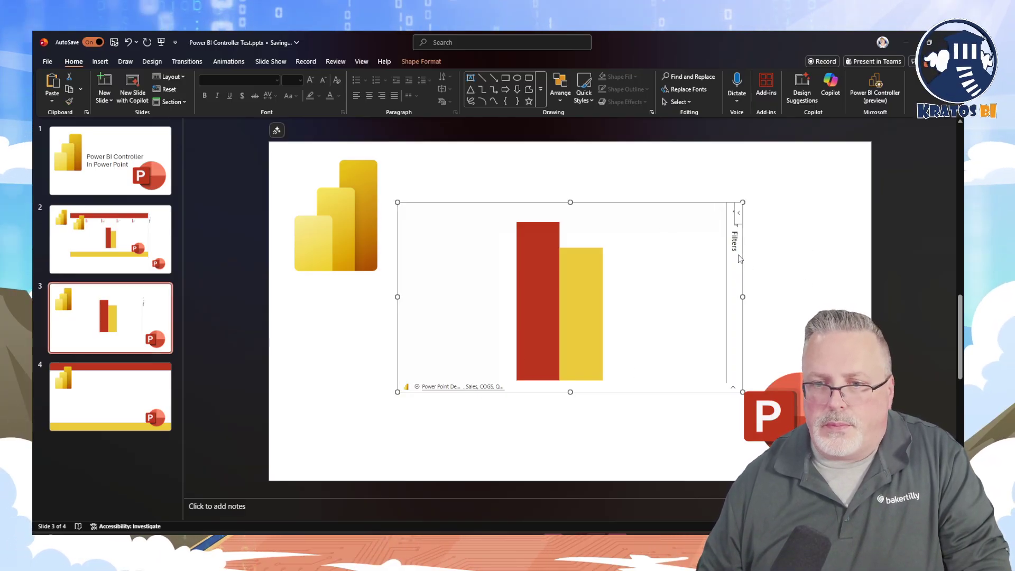
pyautogui.click(741, 217)
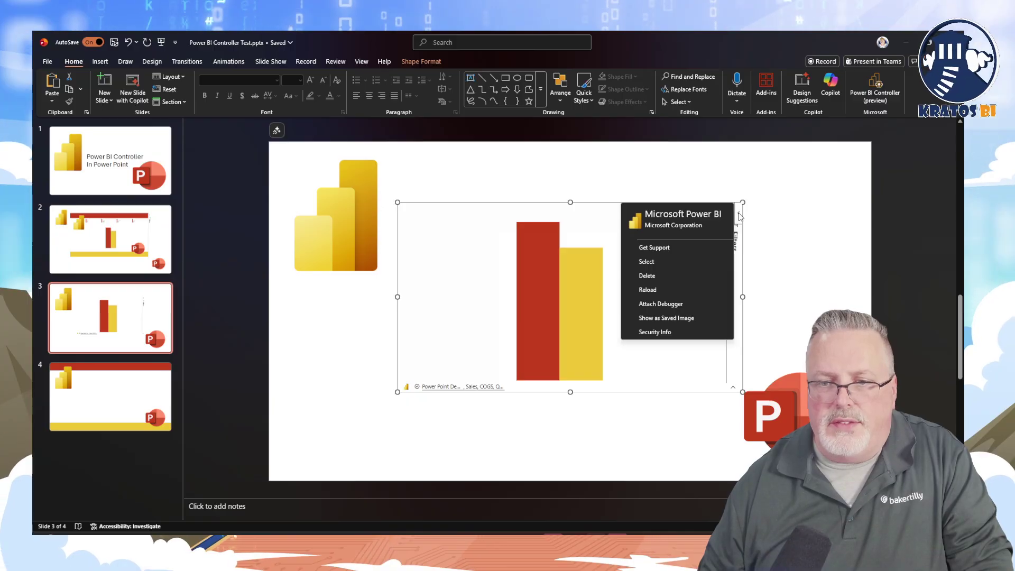
pyautogui.click(595, 390)
pyautogui.moveTo(736, 391)
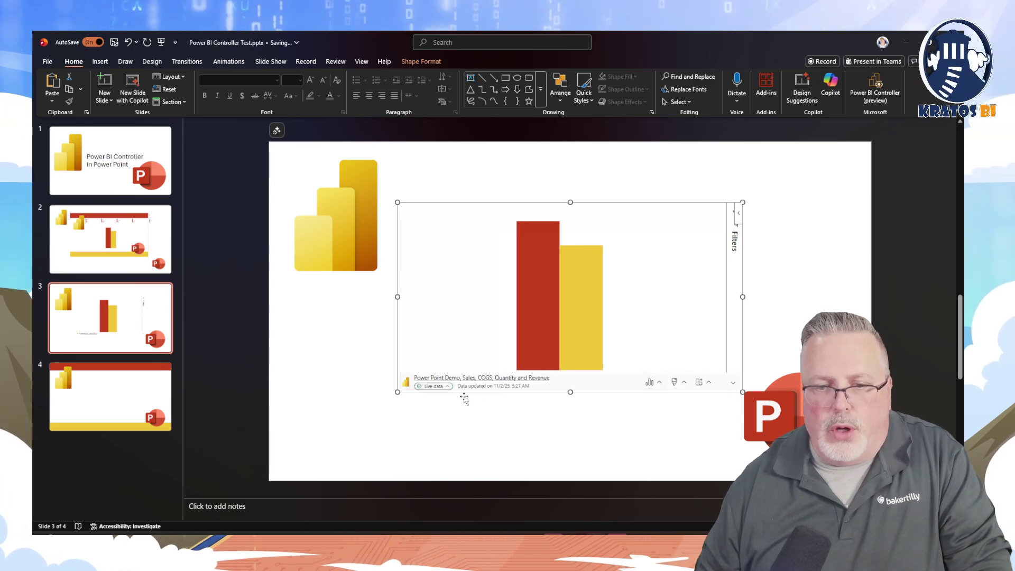
pyautogui.moveTo(446, 392)
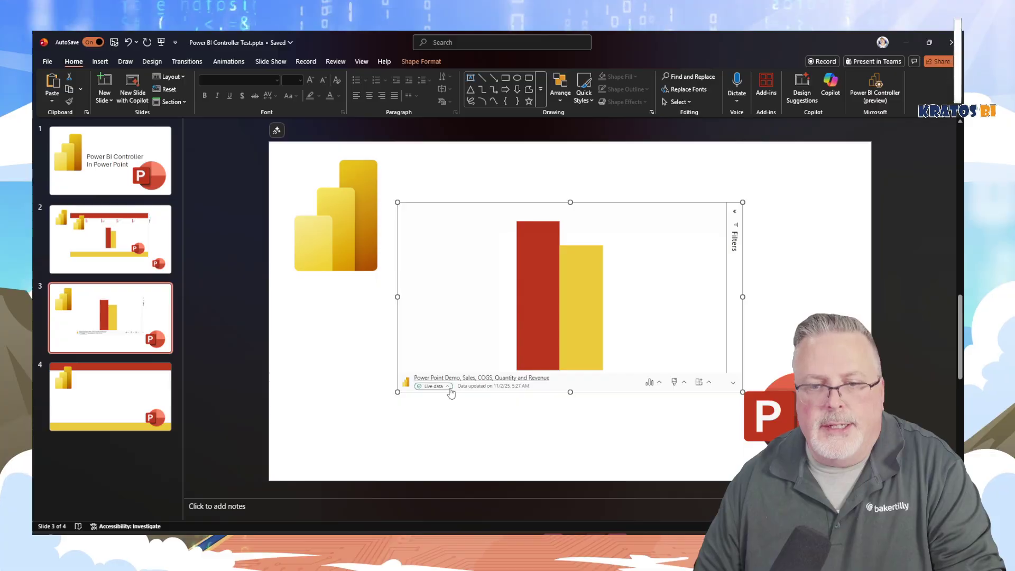
pyautogui.click(448, 388)
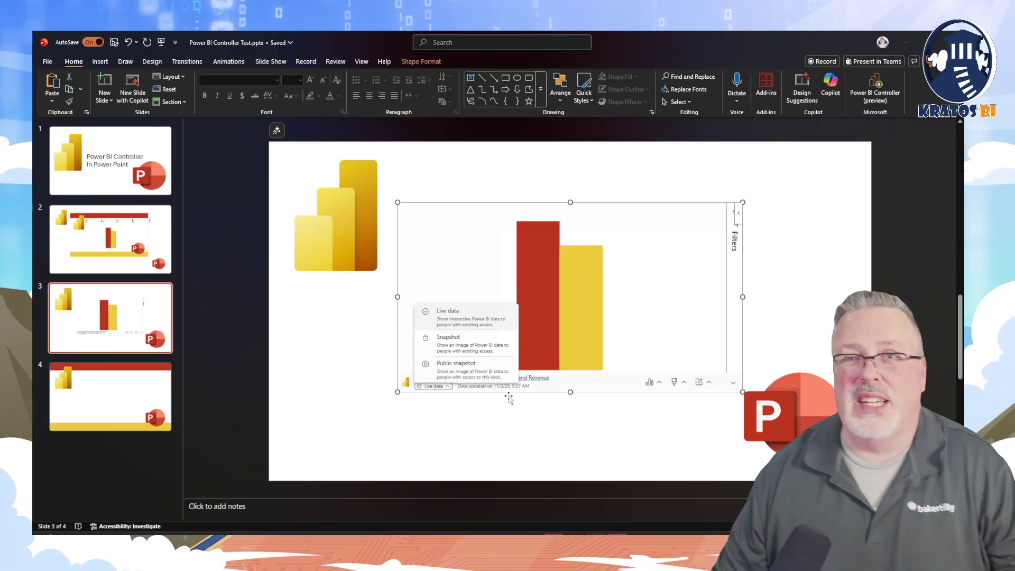
pyautogui.click(767, 306)
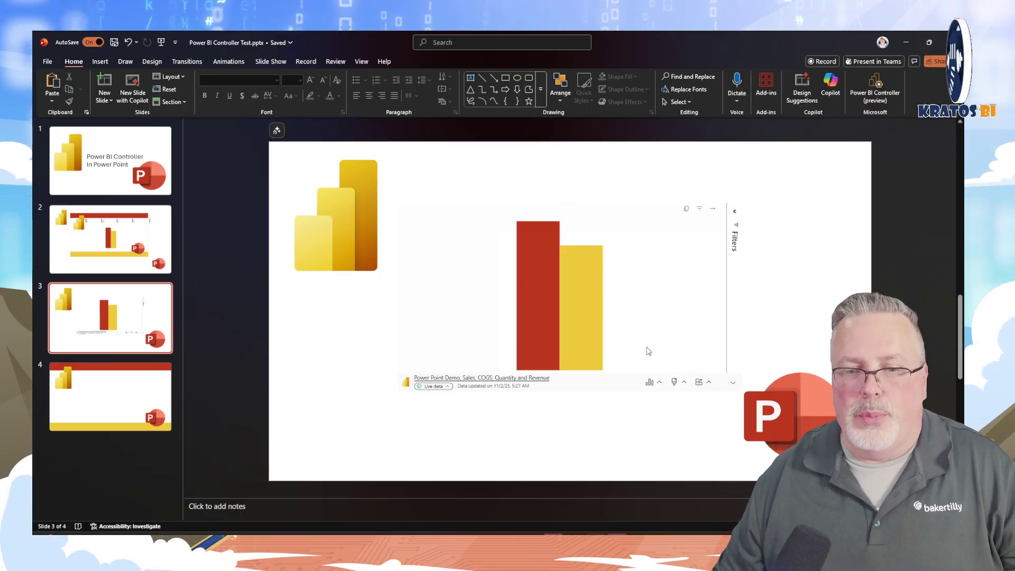
# Step: Browse the slide thumbnails and return to slide 1, the title slide
pyautogui.click(119, 246)
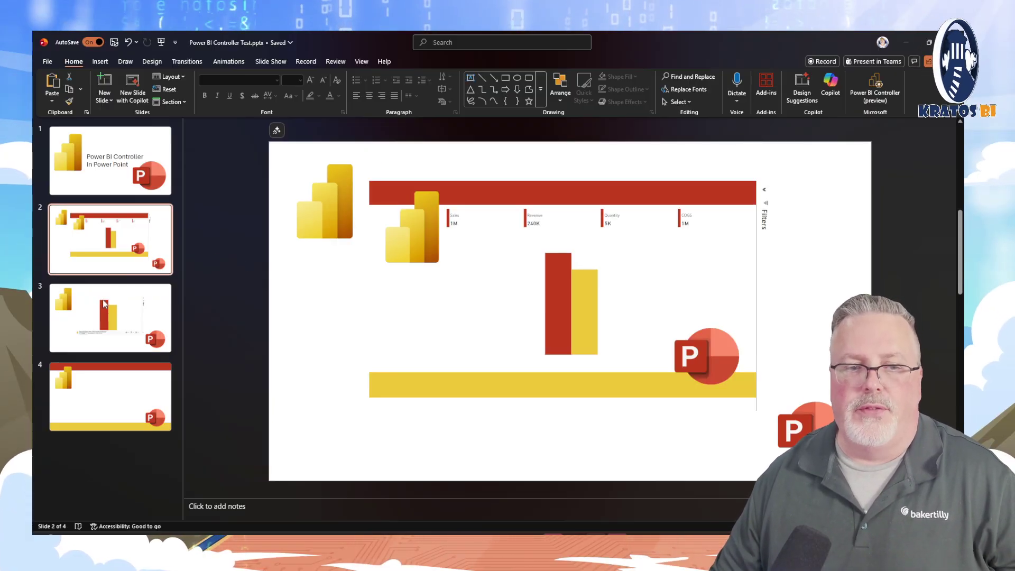
pyautogui.click(122, 309)
pyautogui.click(124, 218)
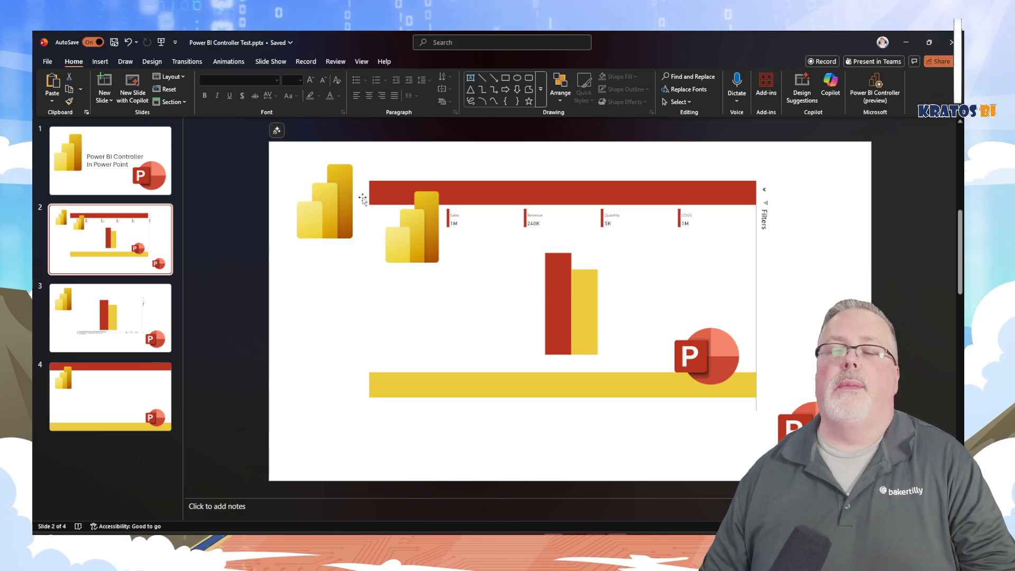
pyautogui.click(118, 153)
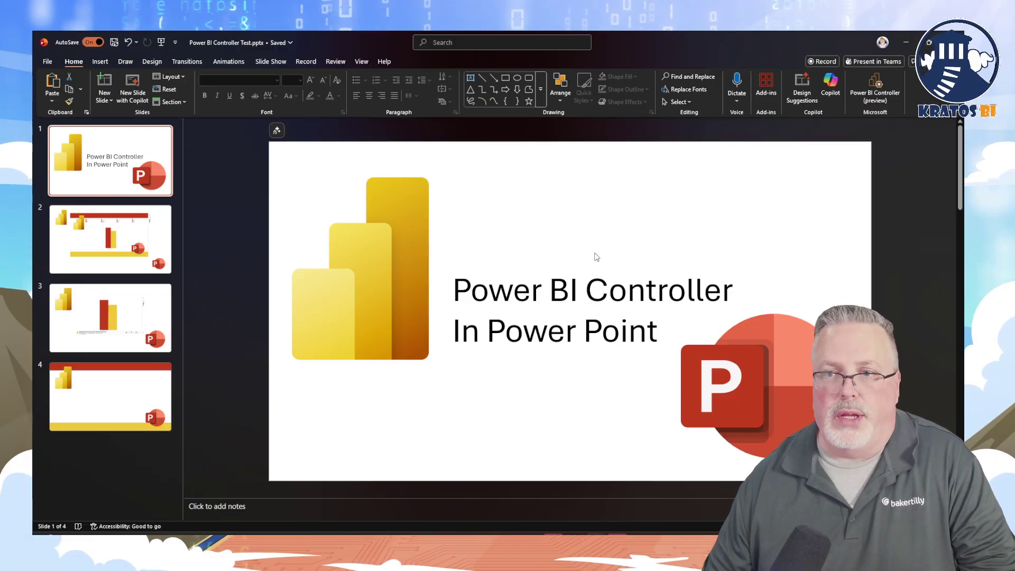
# Step: Search the add-ins for 'power bi con' and launch Power BI Controller (preview)
pyautogui.click(760, 94)
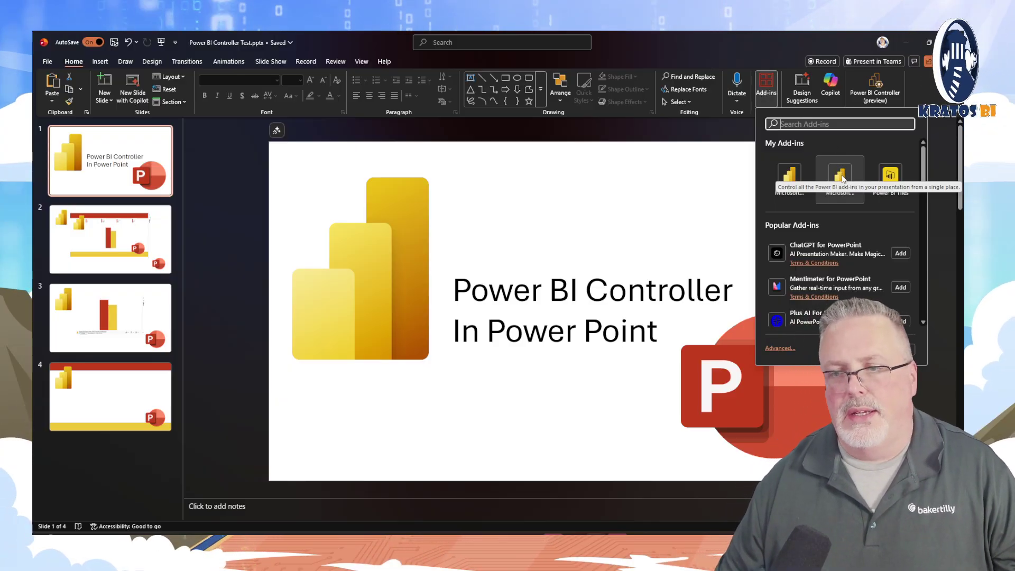
pyautogui.click(833, 124)
pyautogui.write('c')
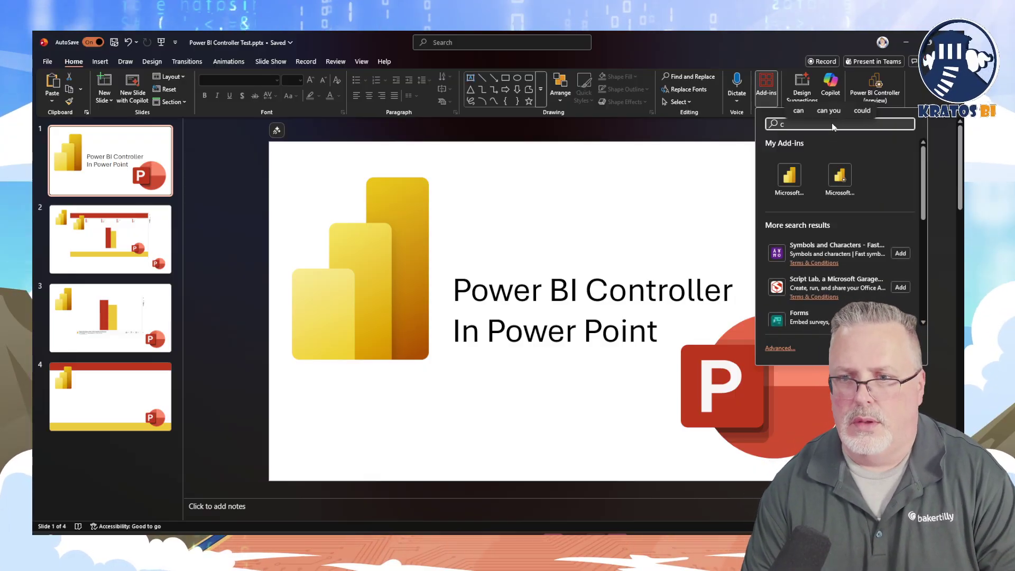
pyautogui.press('BackSpace')
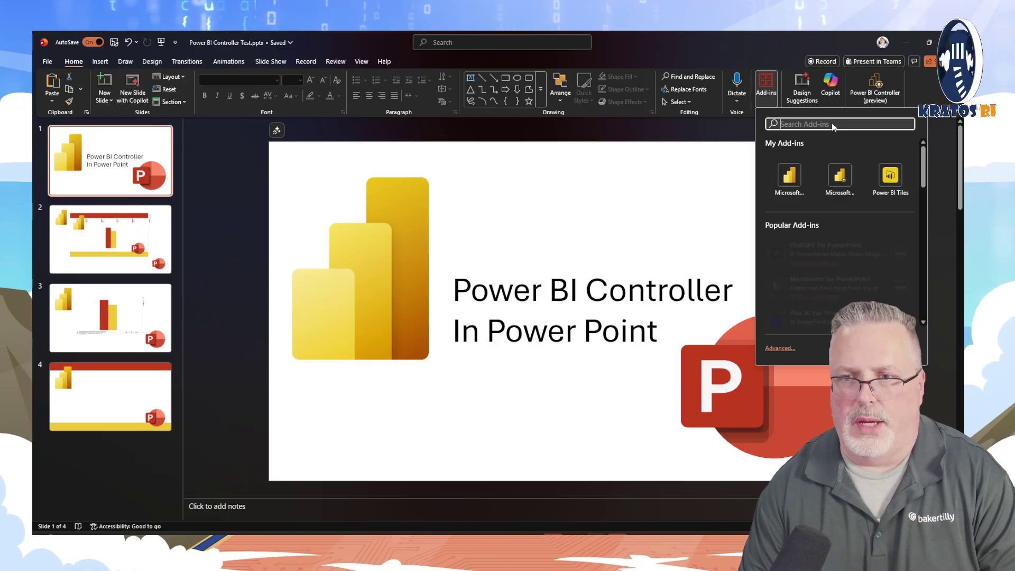
pyautogui.write('power')
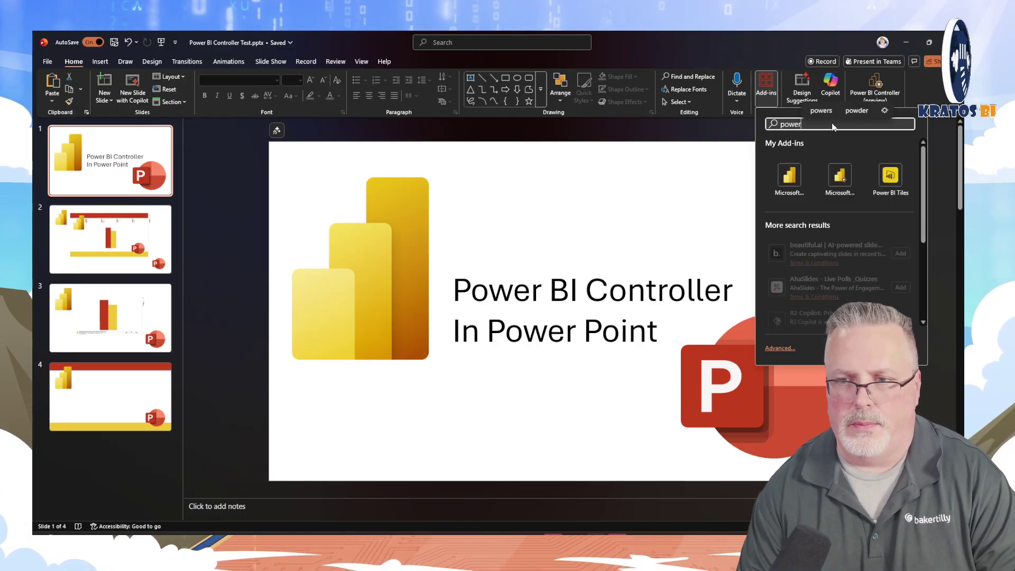
pyautogui.write(' bi con')
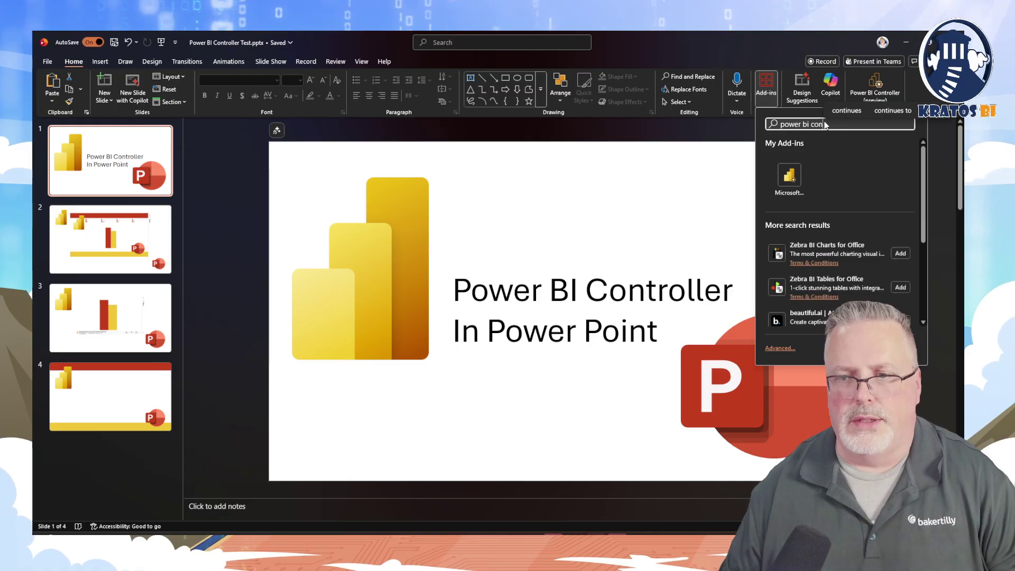
pyautogui.click(789, 180)
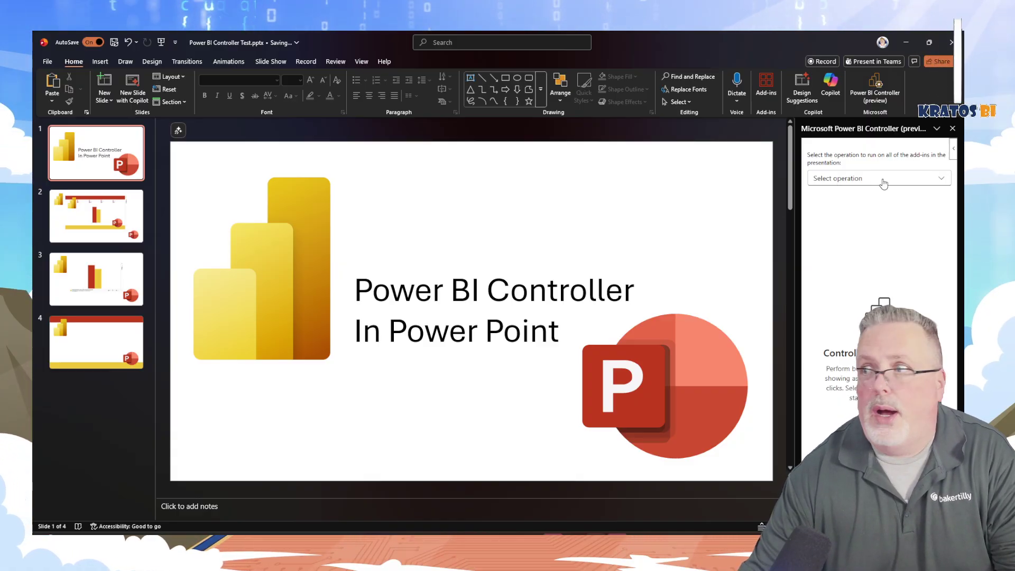
# Step: Apply the Change view mode operation with Public snapshot to all Power BI add-ins
pyautogui.click(883, 183)
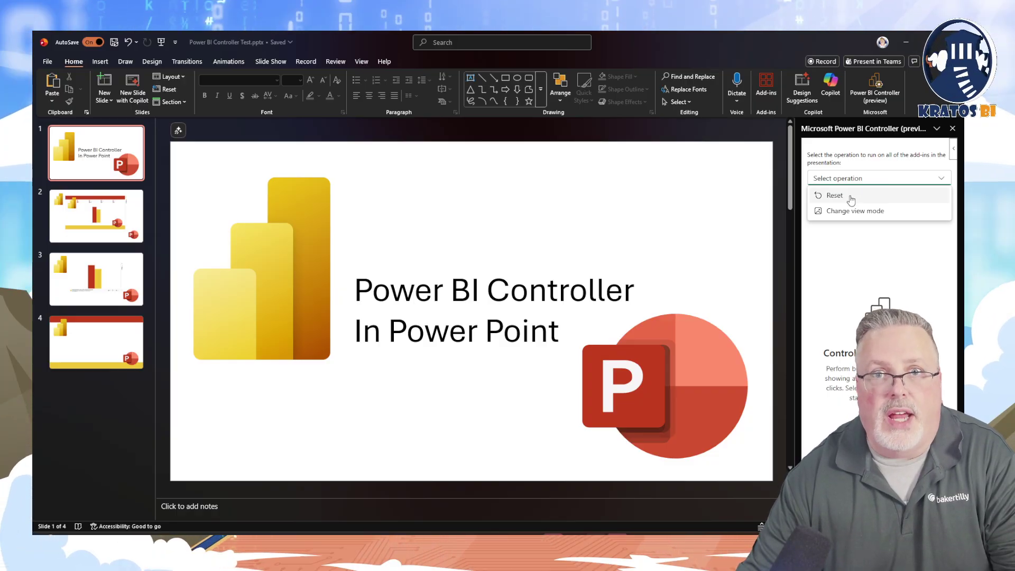
pyautogui.click(851, 214)
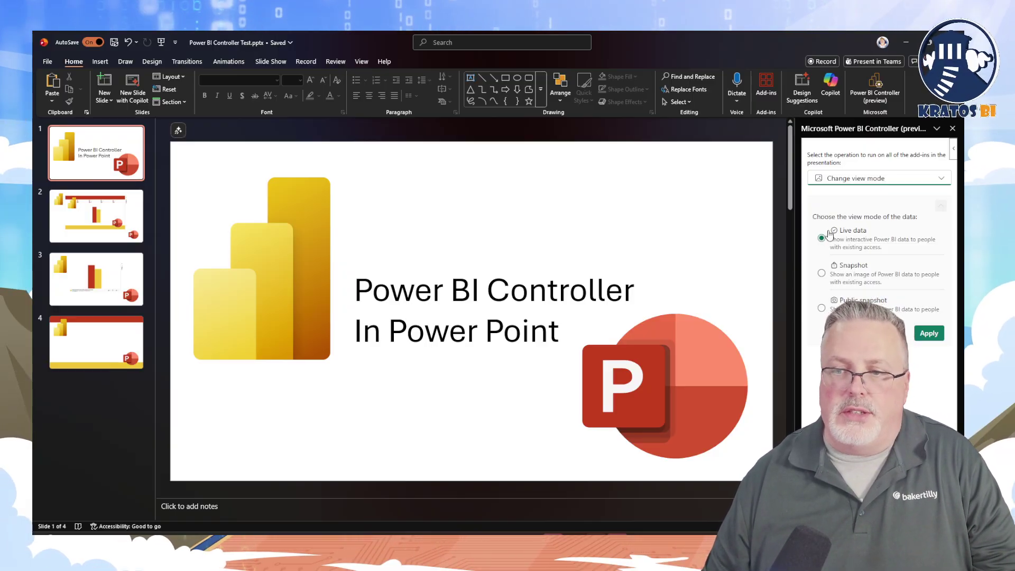
pyautogui.click(822, 311)
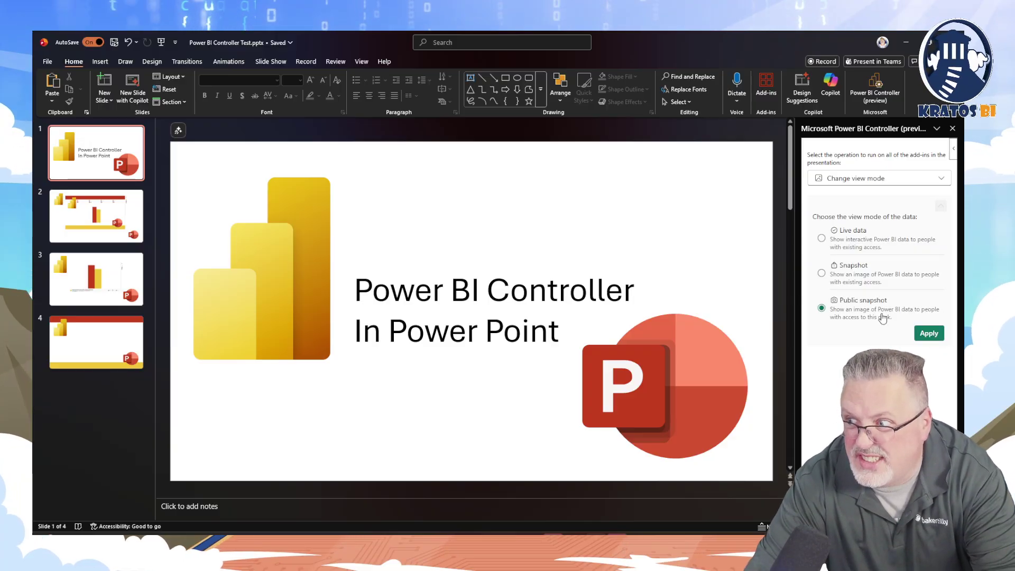
pyautogui.click(934, 335)
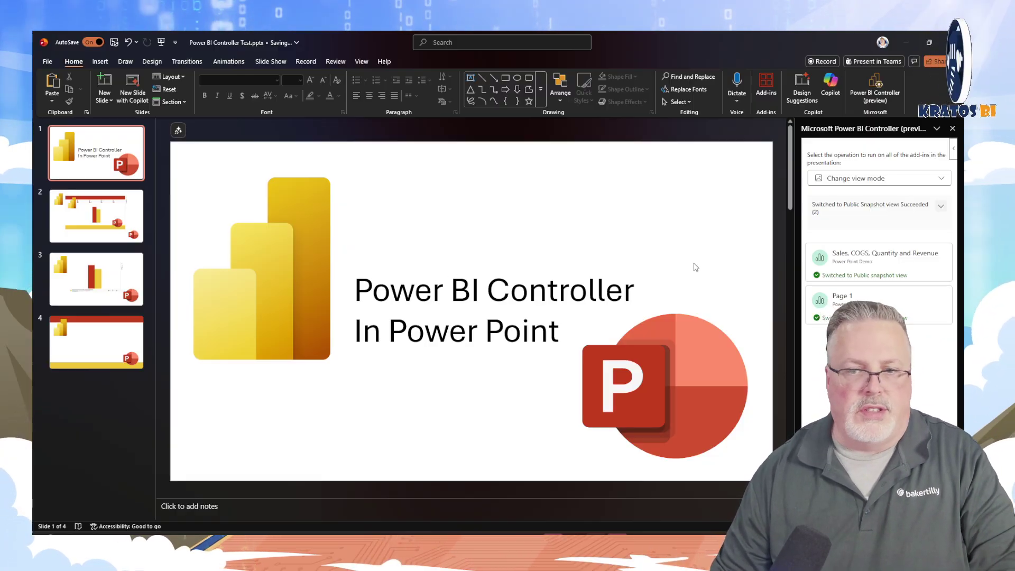
# Step: Jump to slide 2 via the Page 1 entry and check its report shows as a snapshot
pyautogui.click(821, 302)
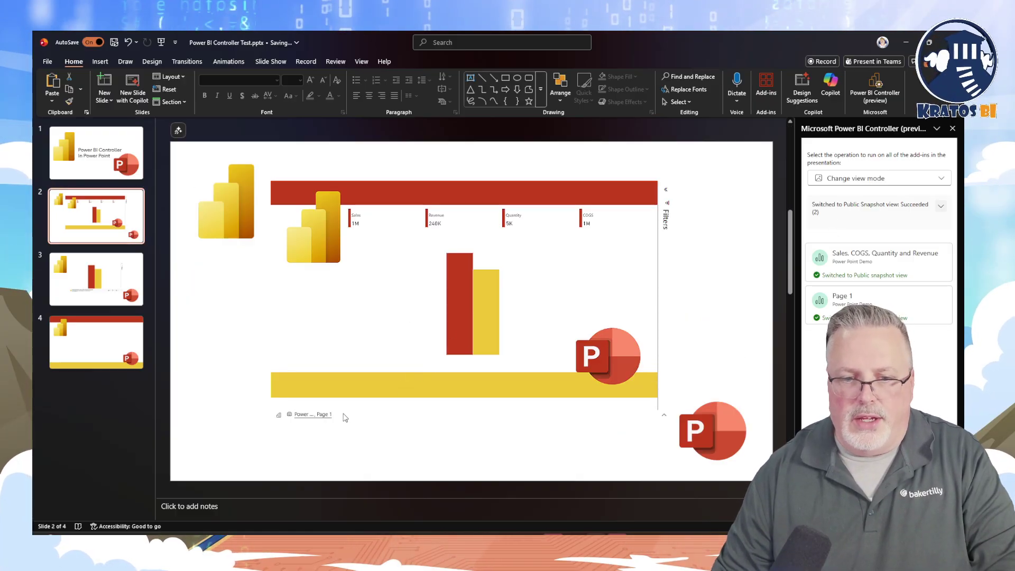
pyautogui.click(299, 418)
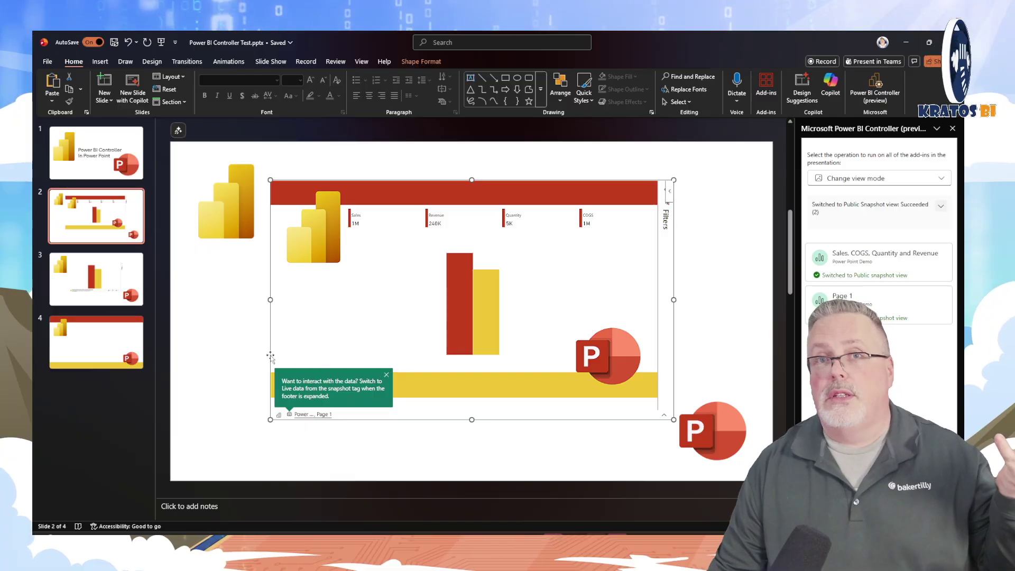
pyautogui.click(239, 349)
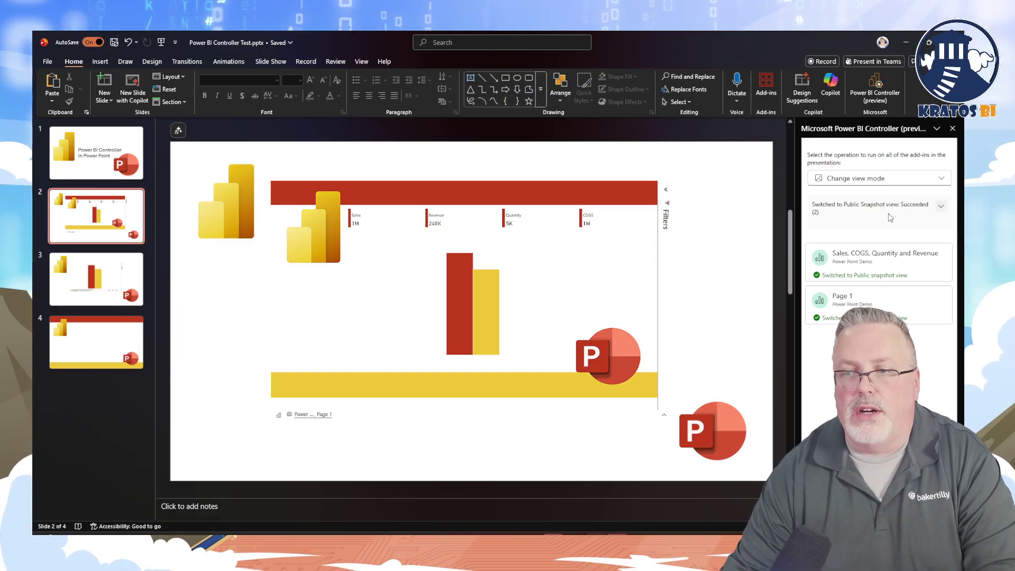
pyautogui.click(940, 182)
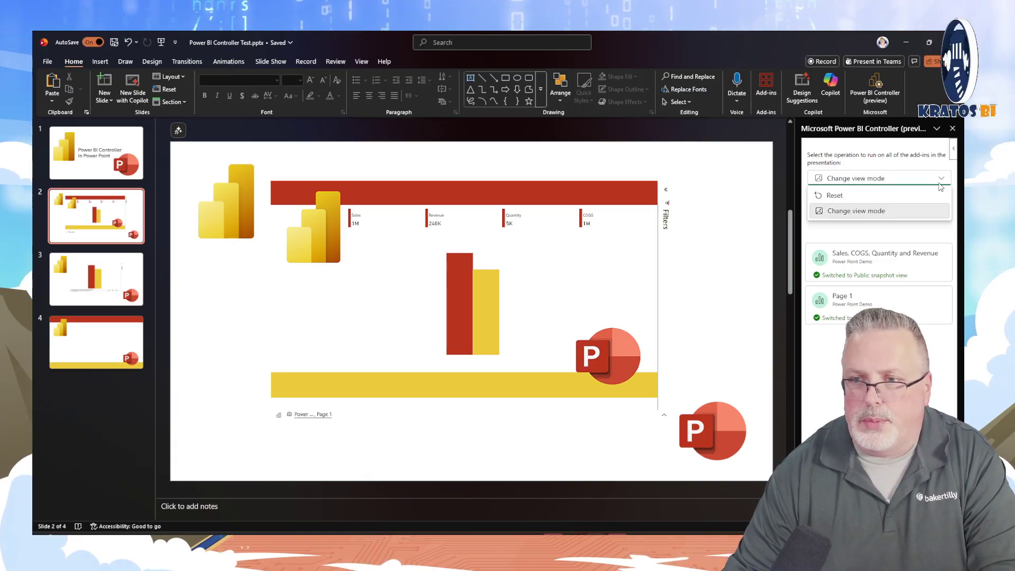
# Step: Apply the controller's Reset with Power BI view sync to both reports, then return to slide 1
pyautogui.click(845, 196)
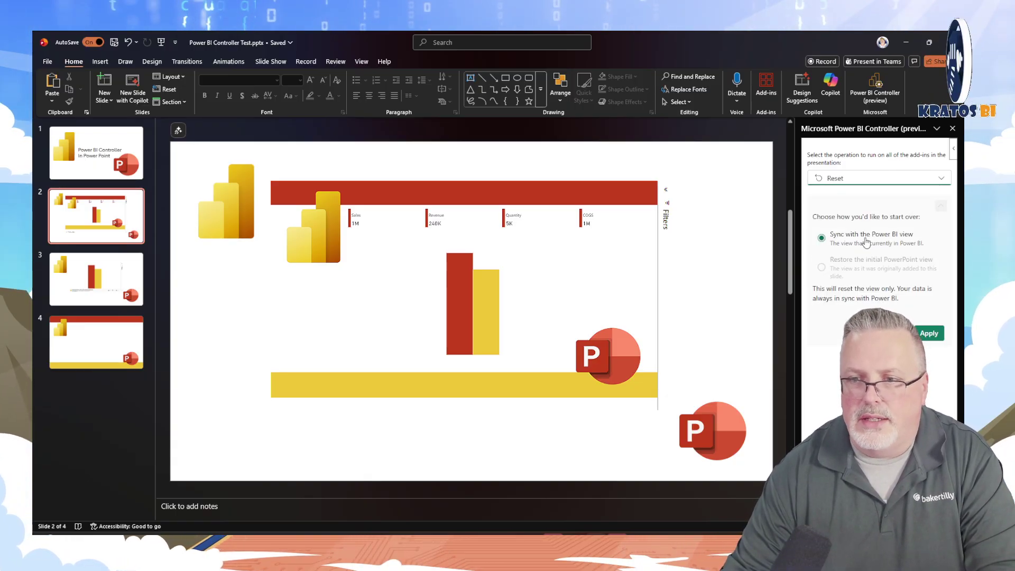
pyautogui.click(927, 333)
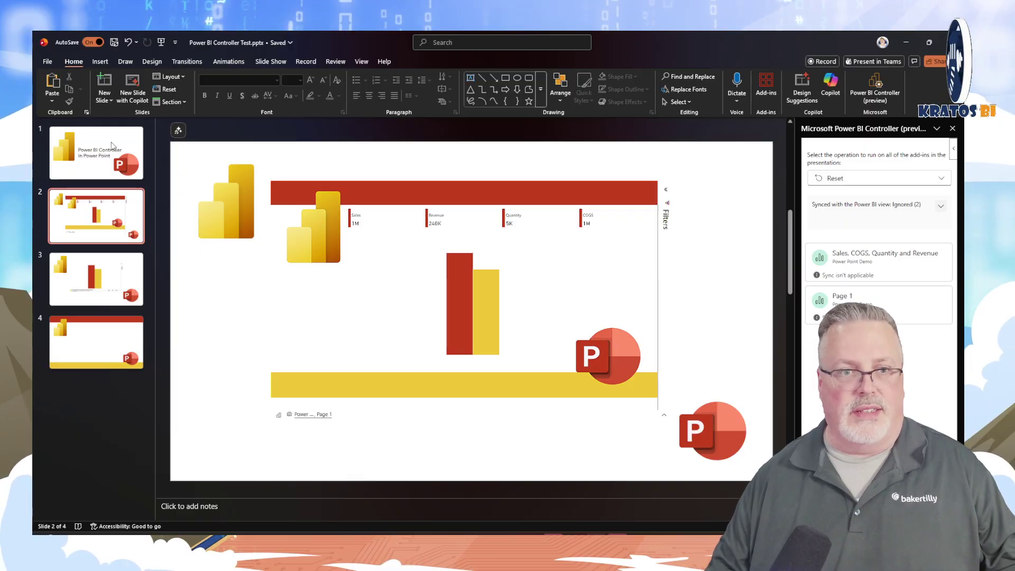
pyautogui.click(118, 178)
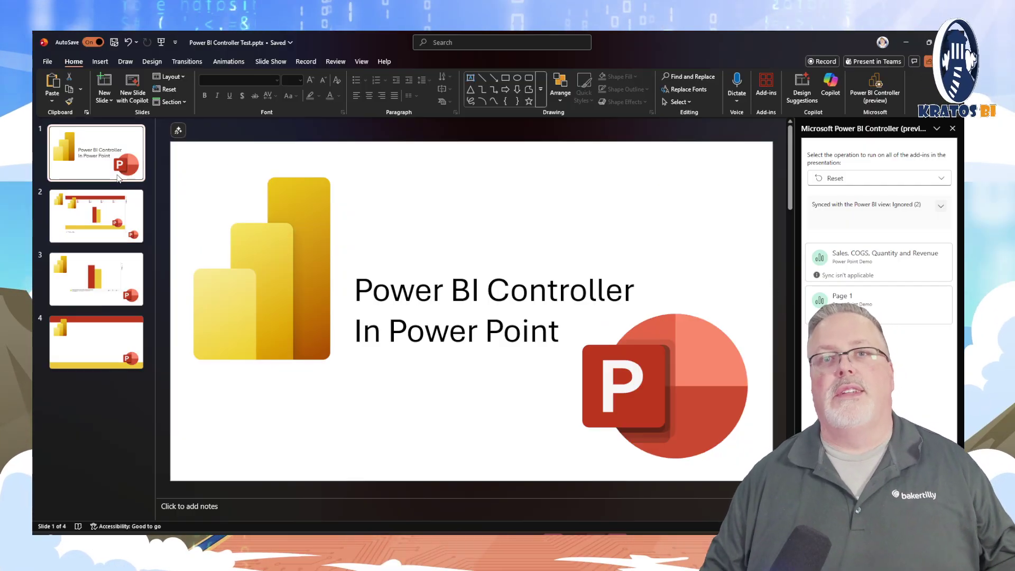